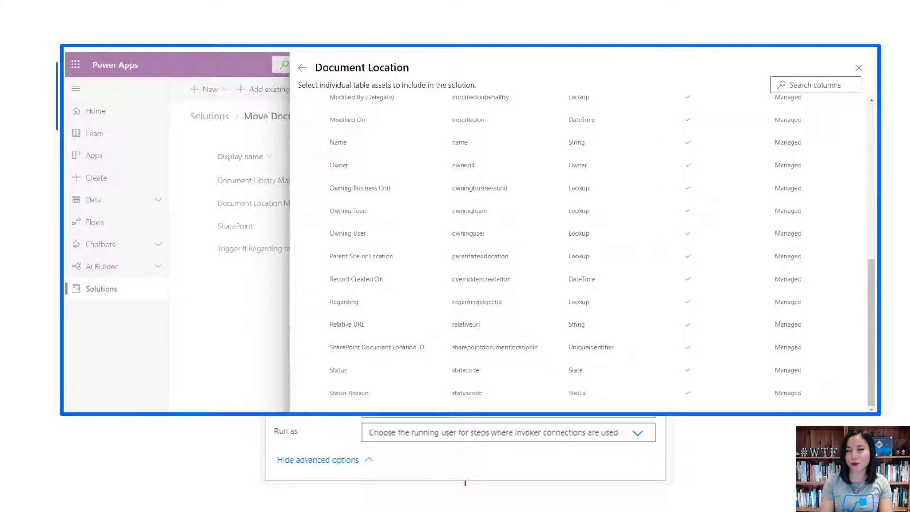
Advance past the ISSUE slide's screenshot to the Demo Time slide and exit the slideshow
key(Right)
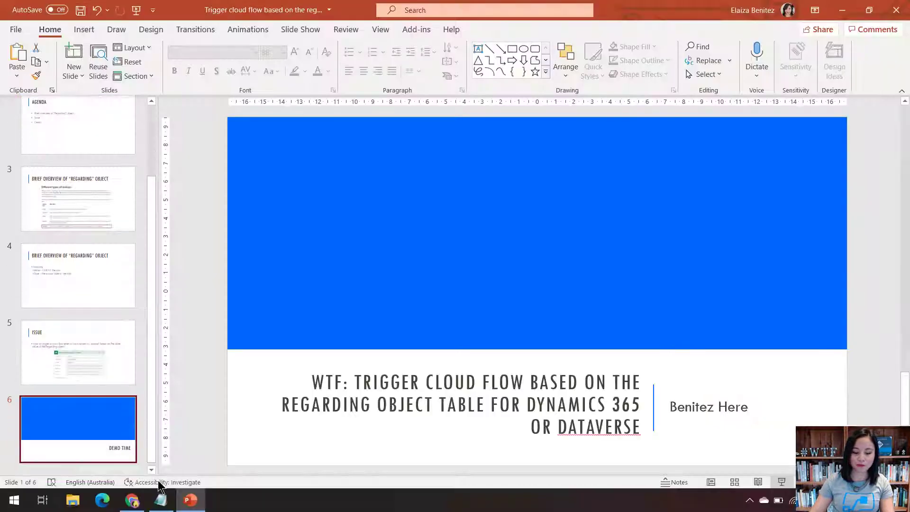
Bring up the Trigger if Regarding table is Case flow editor in Chrome and leave it for the details page
click(132, 507)
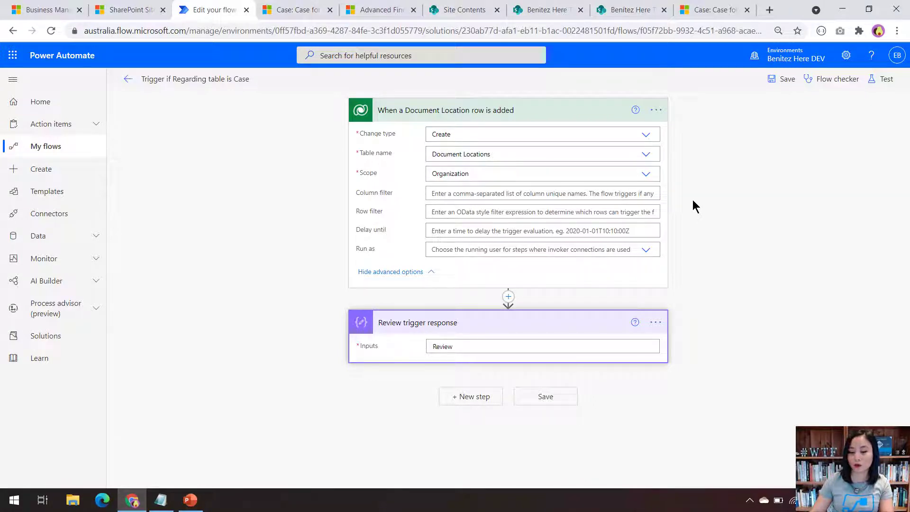
click(128, 80)
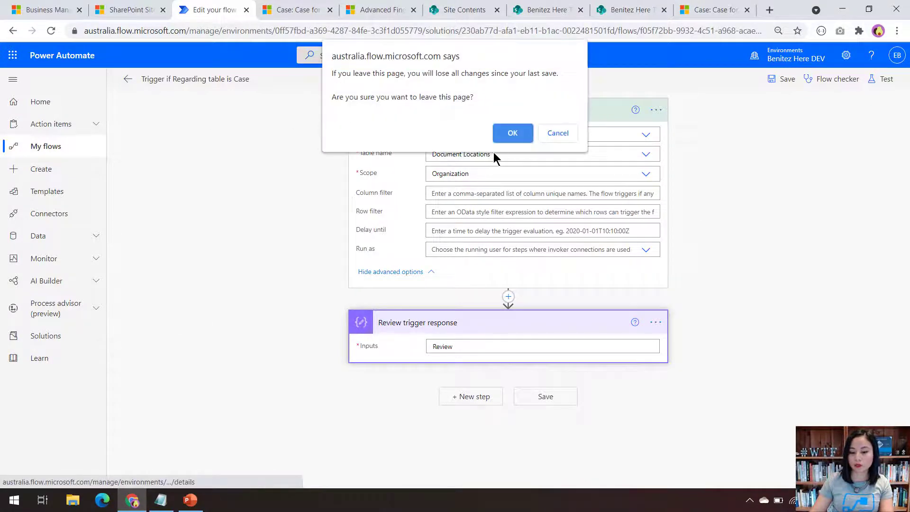
Leave the editor without saving and open the Apr 25, 04:16 PM successful run
click(505, 138)
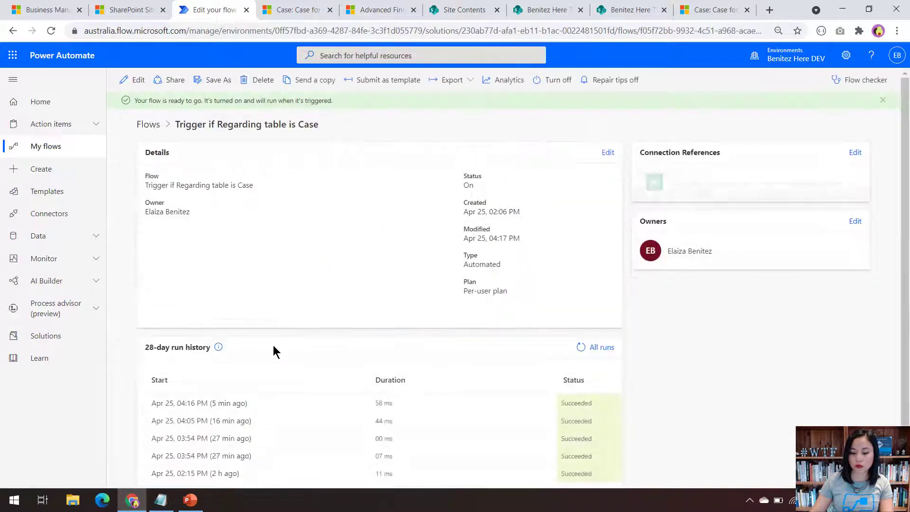
click(230, 404)
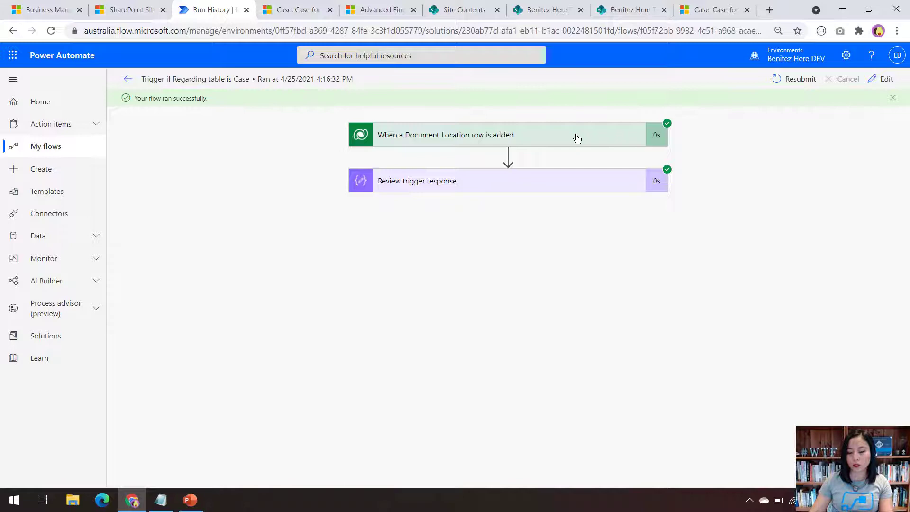
Inspect the trigger's raw outputs and copy the _regardingobjectid_type property, whose value is incidents
click(578, 138)
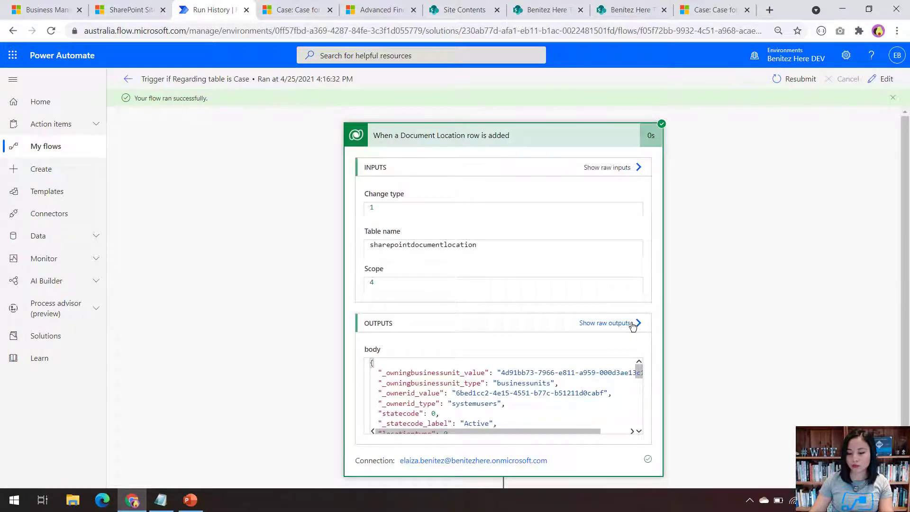
click(612, 323)
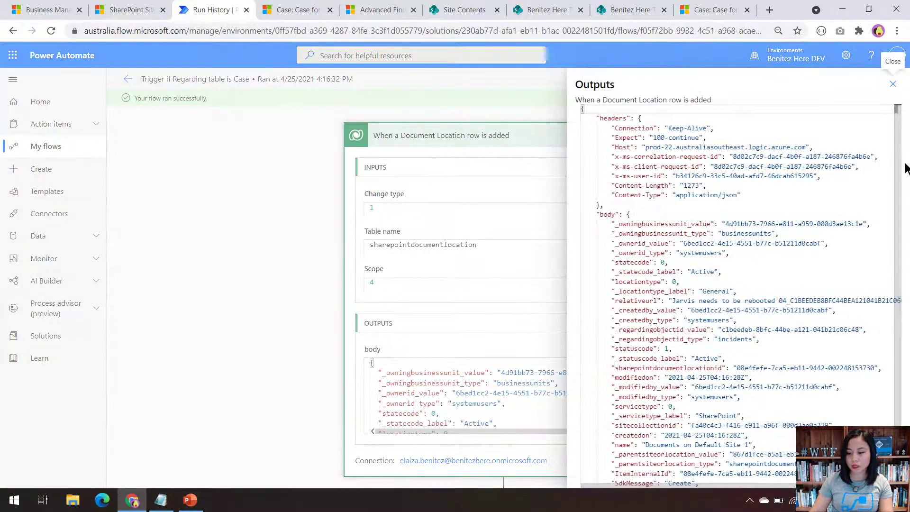
drag(899, 171, 900, 211)
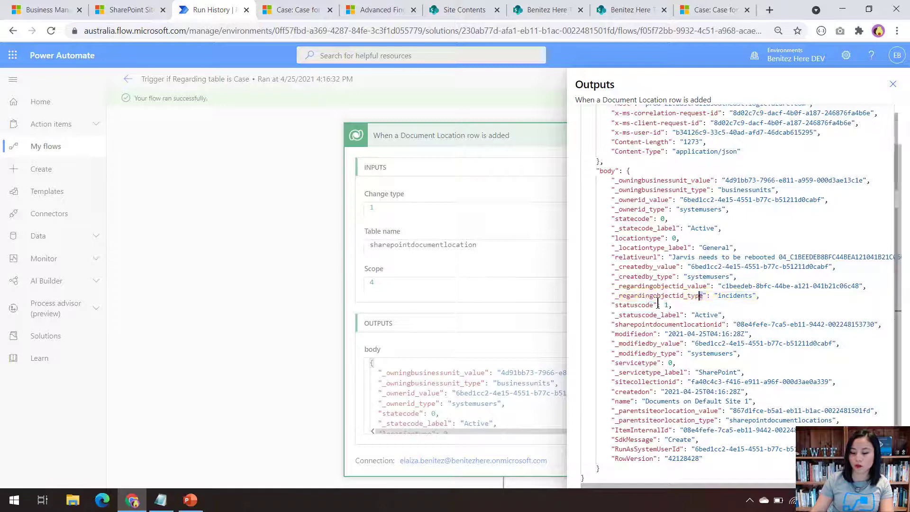
drag(704, 295, 616, 296)
key(ctrl+c)
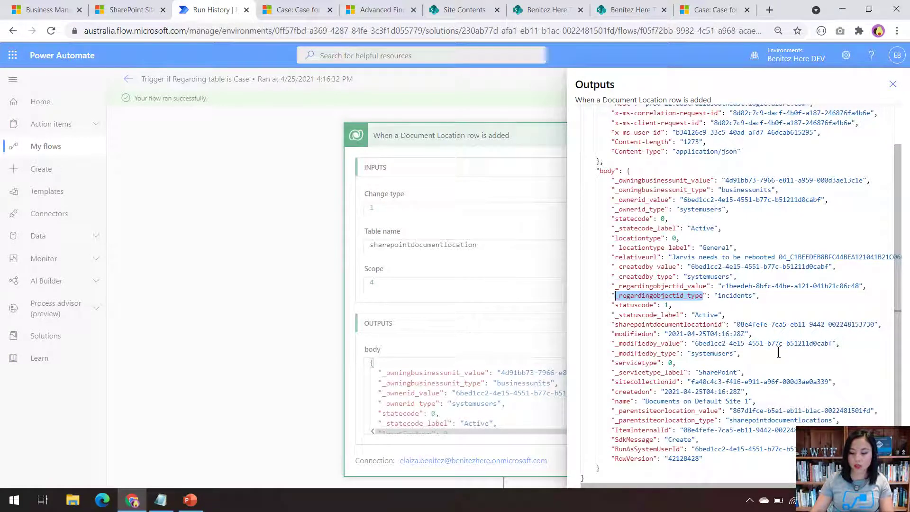
click(893, 85)
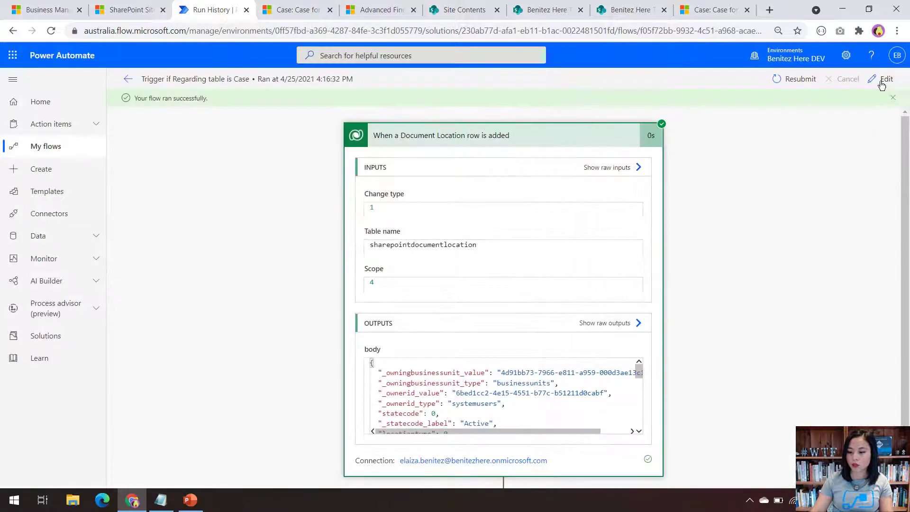
click(885, 81)
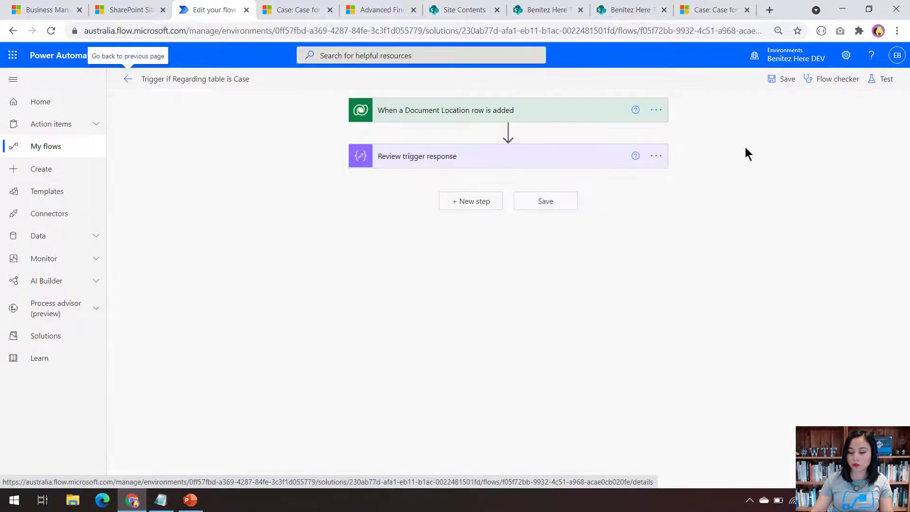
click(629, 112)
click(656, 112)
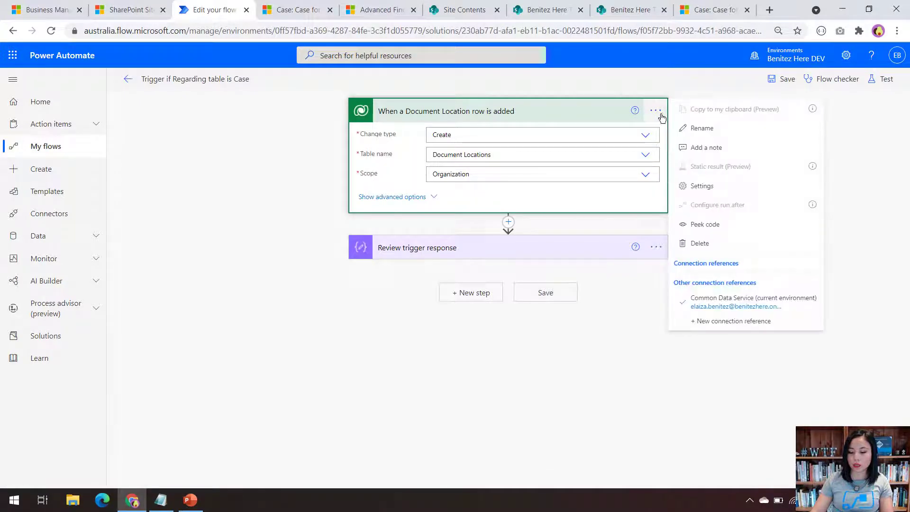
click(706, 188)
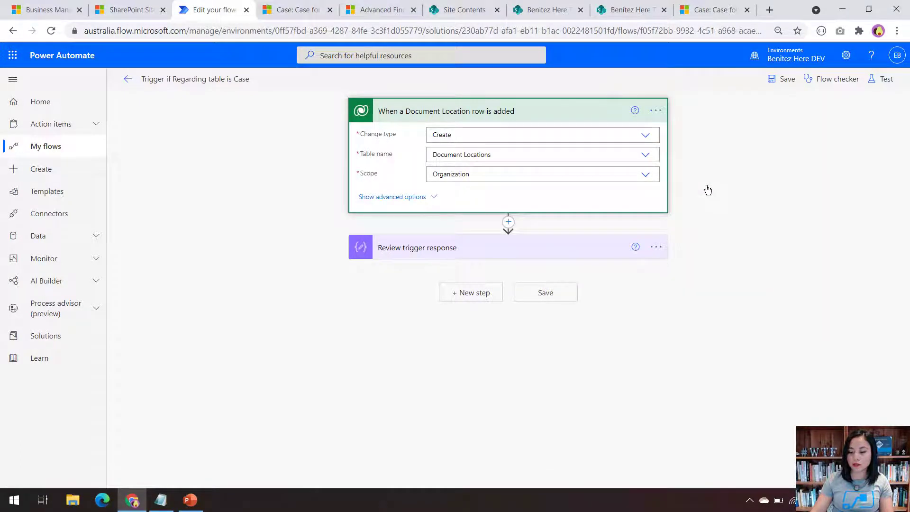
click(375, 376)
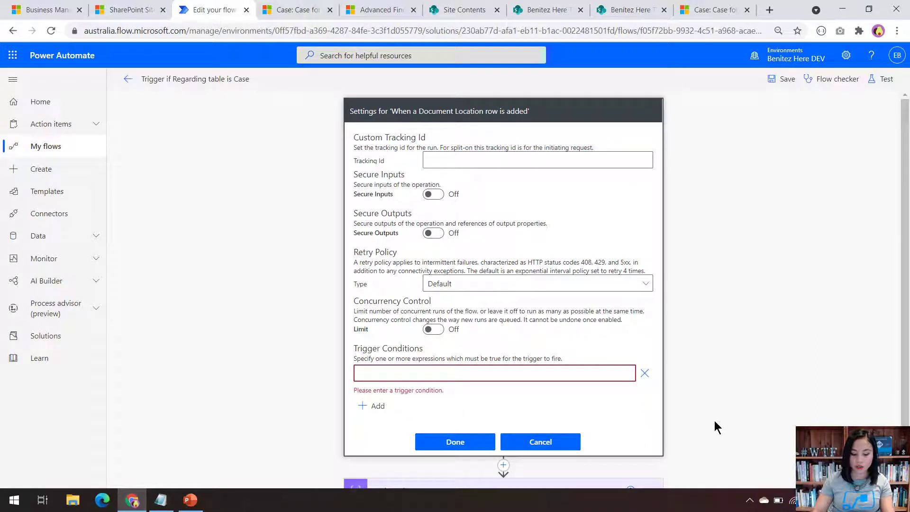
text(@equals(trigge)
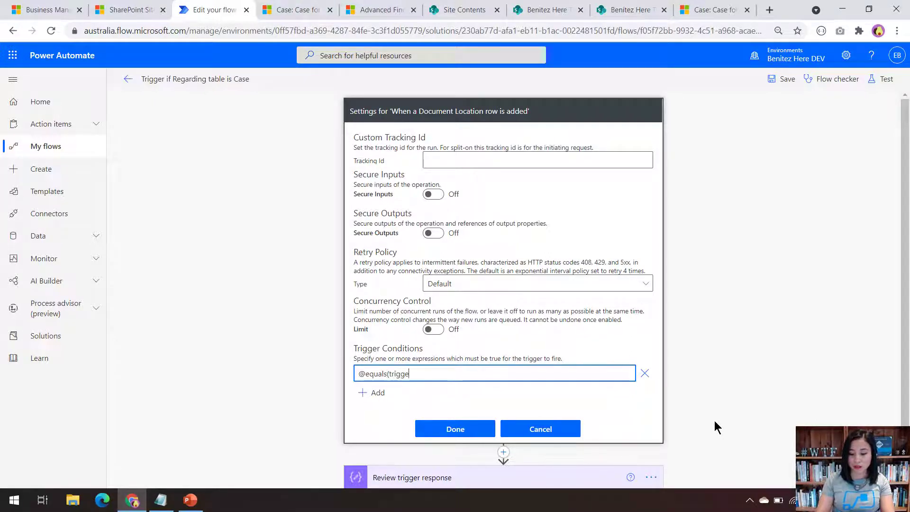
text(rBody()?)
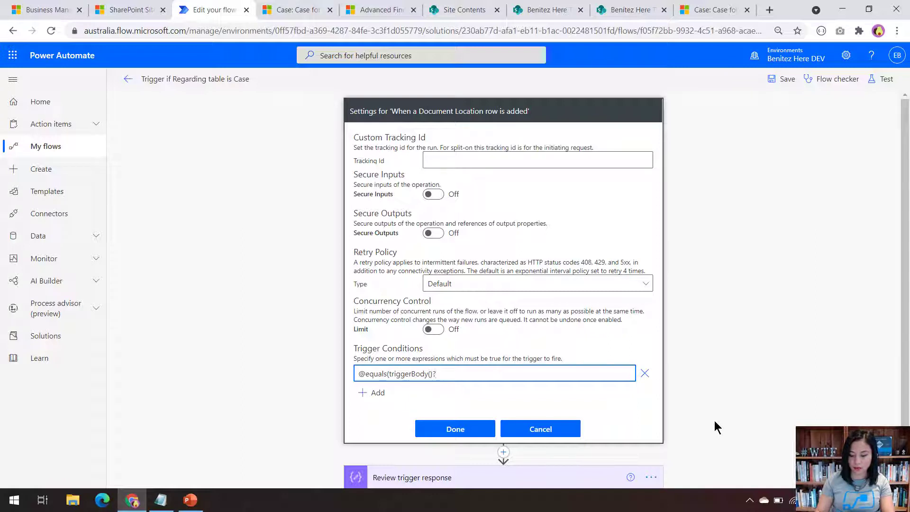
text([')
key(ctrl+v)
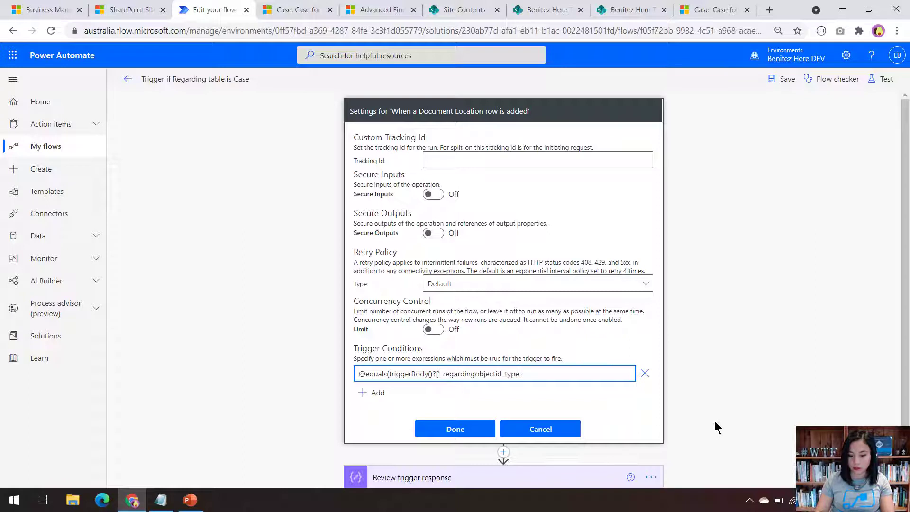
text('])
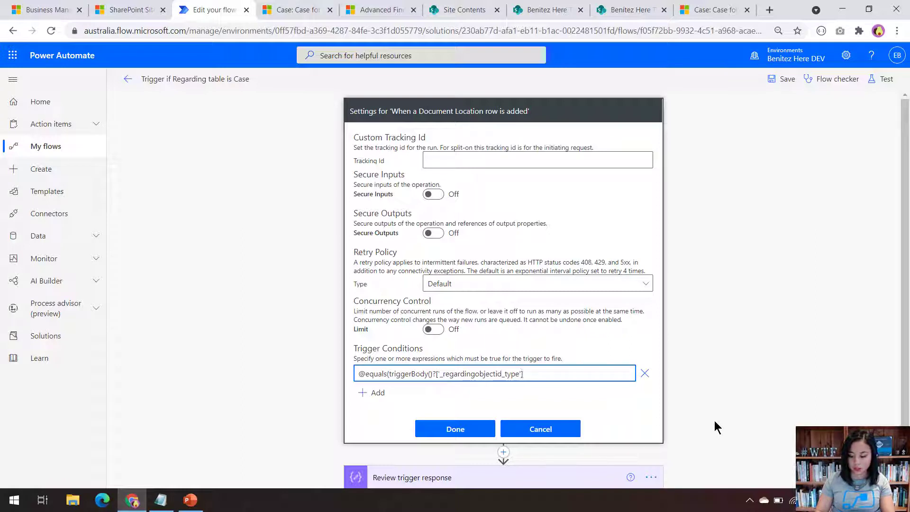
text(,)
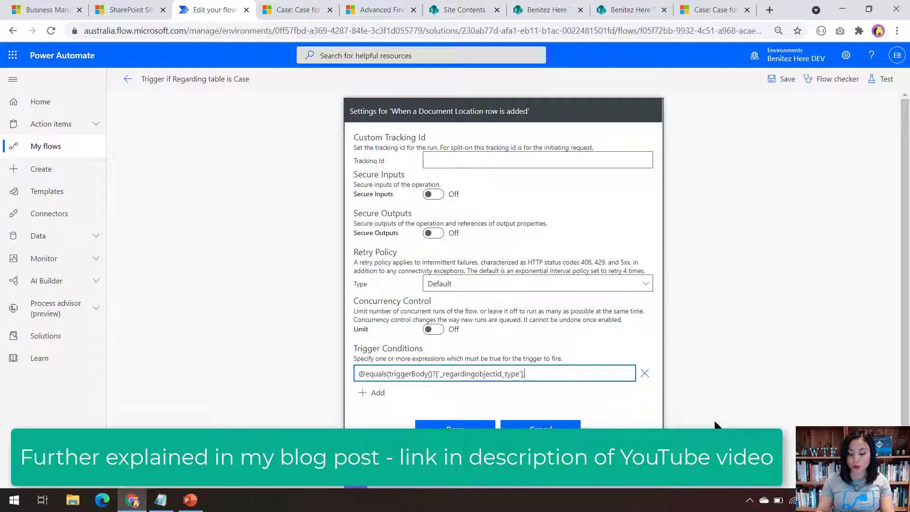
text(')
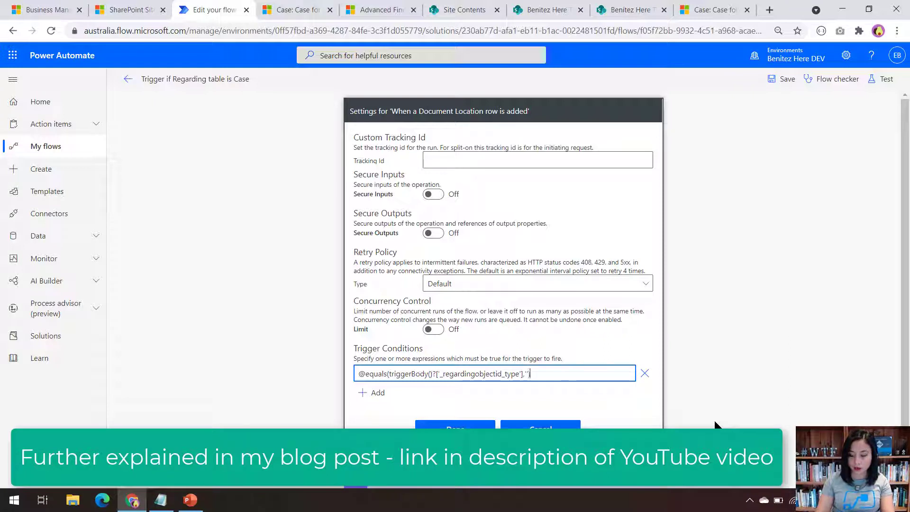
text(in)
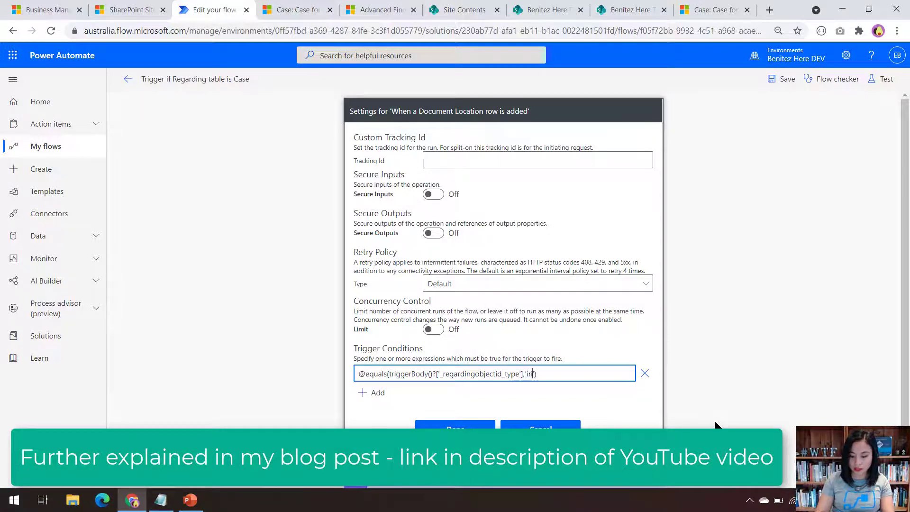
text(cident)
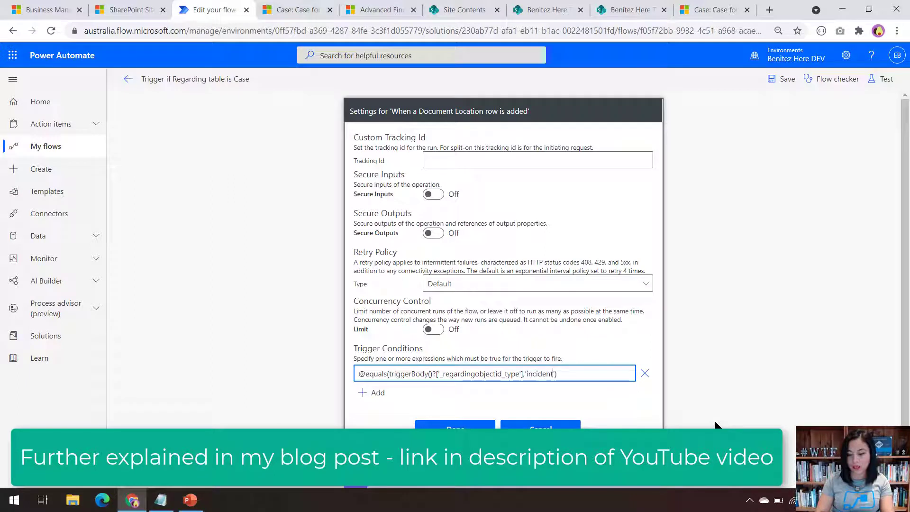
text(s)
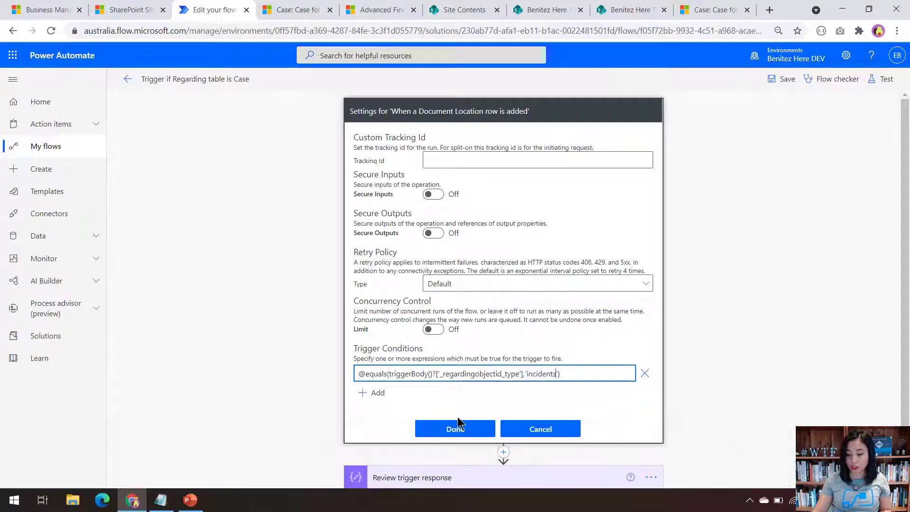
click(450, 431)
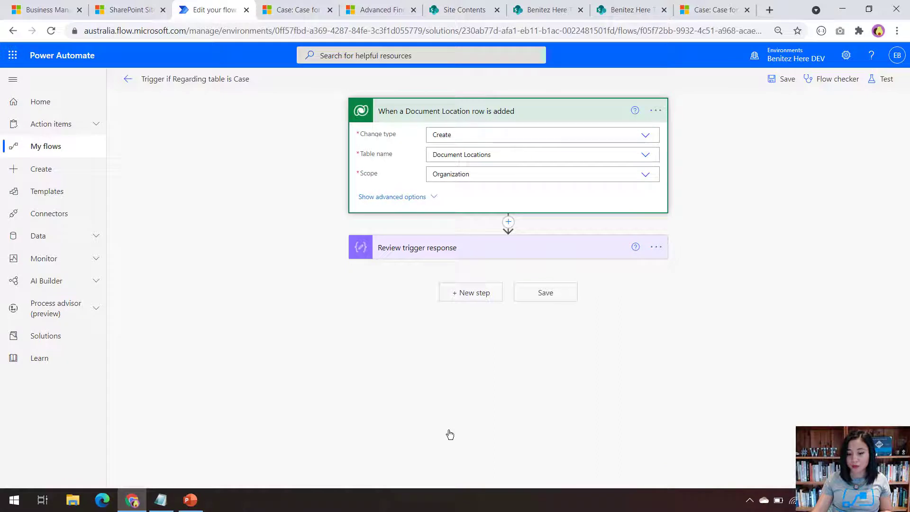
Save the flow with its trigger condition and head back to its details page
click(546, 294)
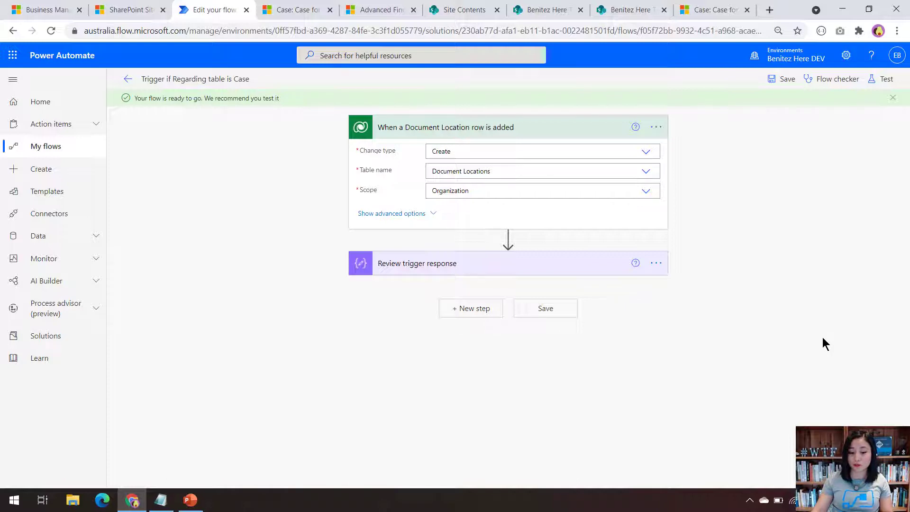
click(127, 78)
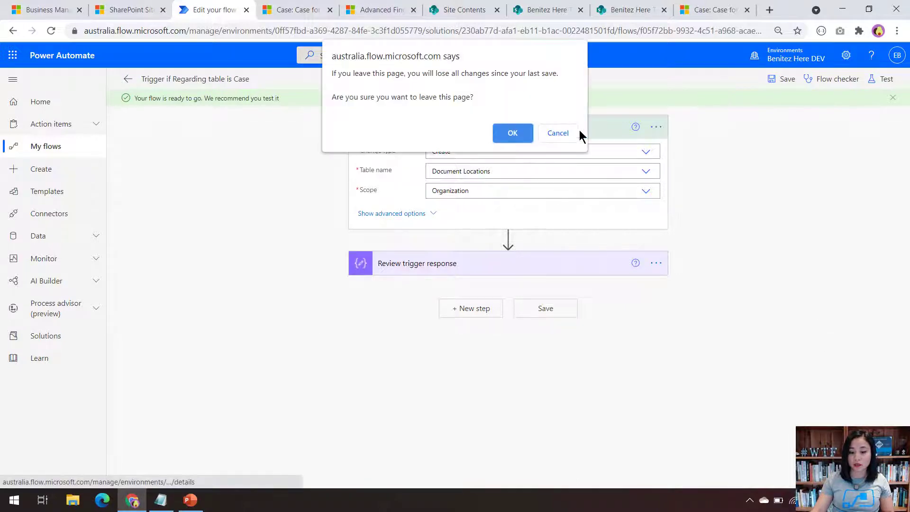
Choose Meeting Minutes.docx for upload in the Jarvis needs to be rebooted 04 case's Documents
click(517, 133)
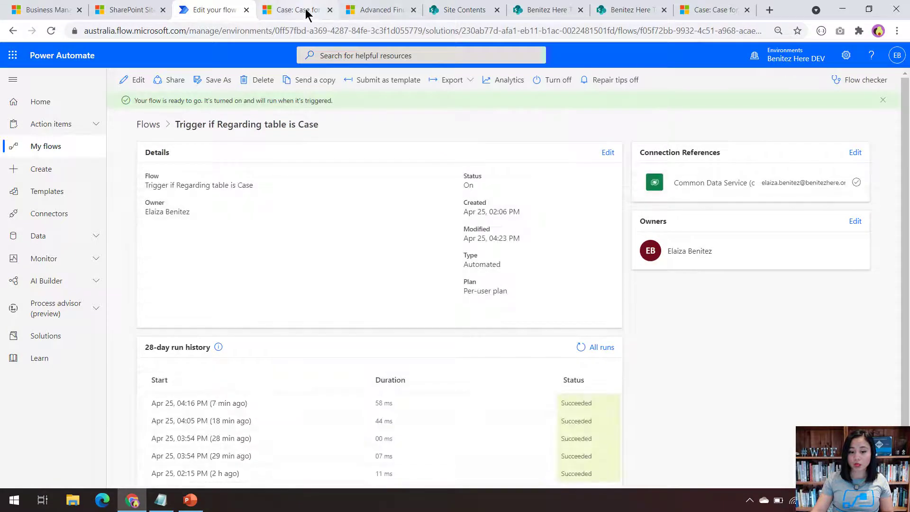
click(306, 10)
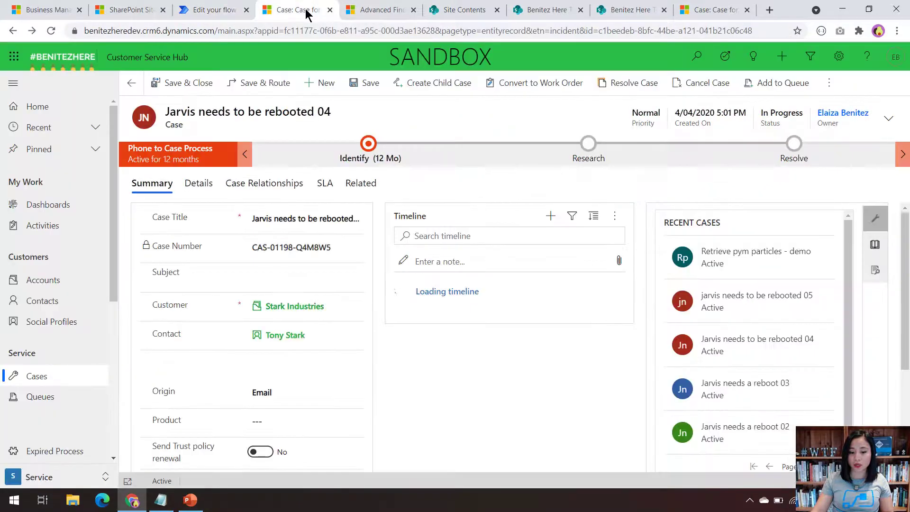
click(362, 184)
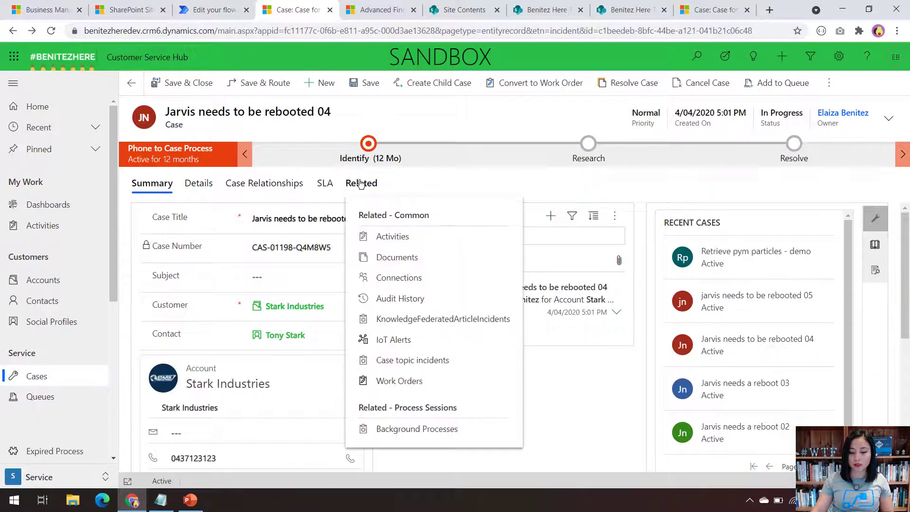
click(400, 259)
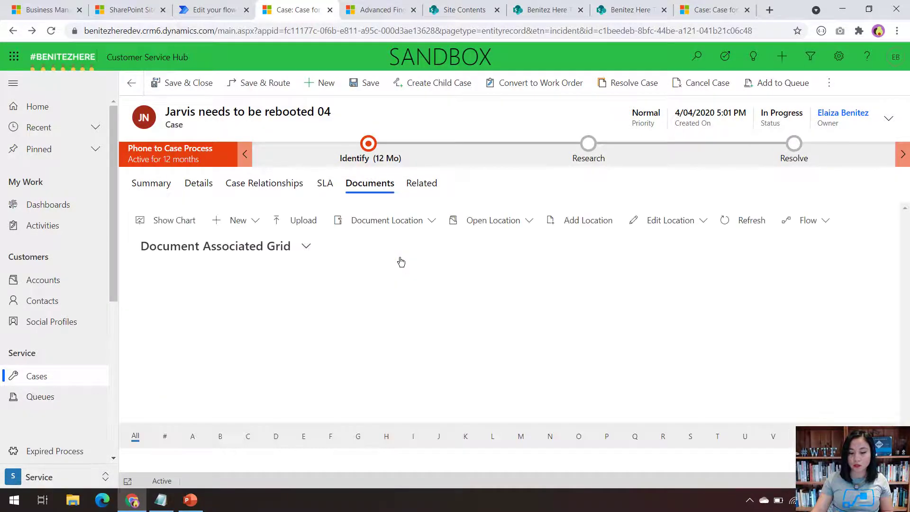
click(316, 226)
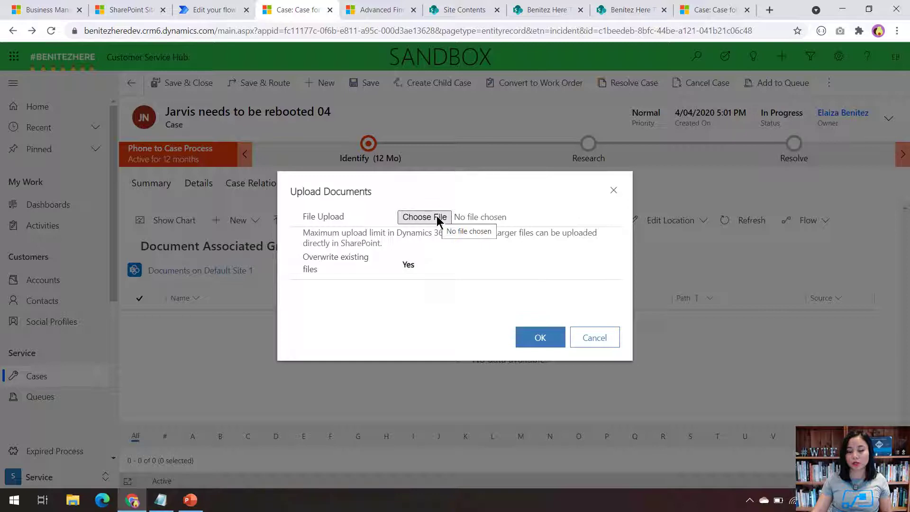
click(436, 217)
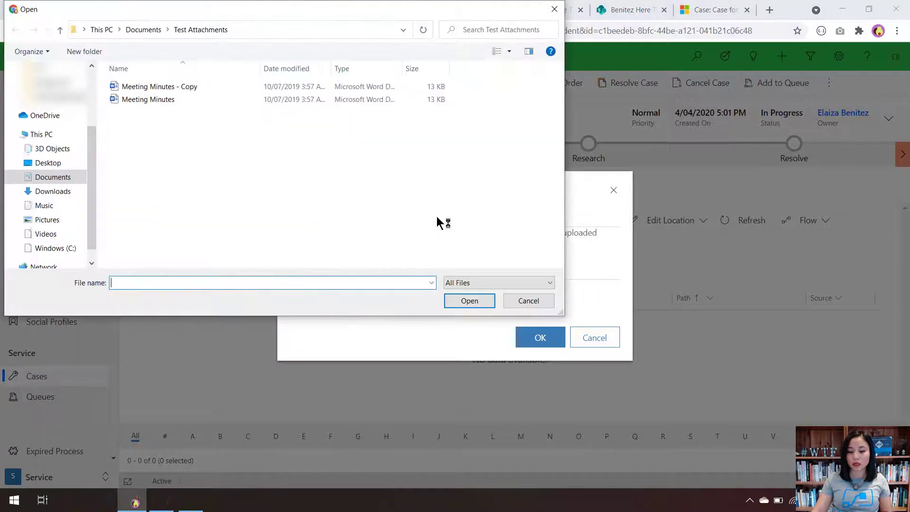
click(153, 101)
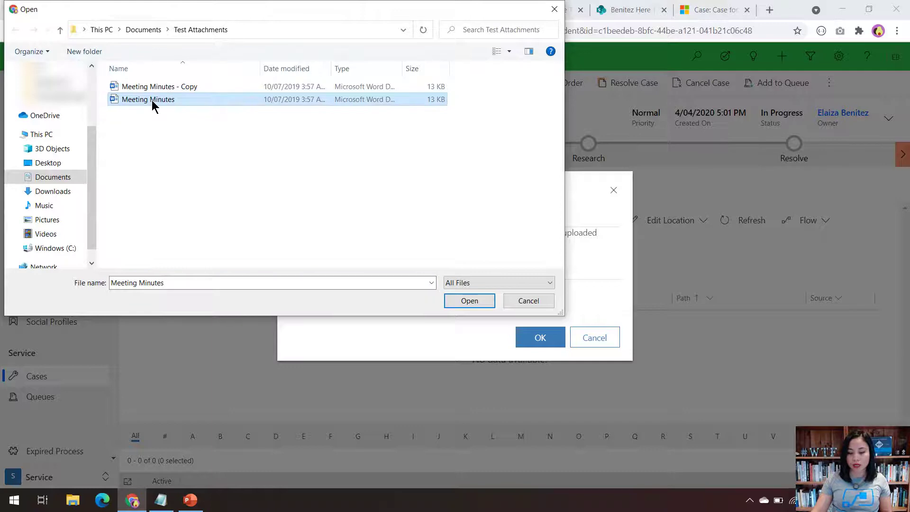
click(472, 303)
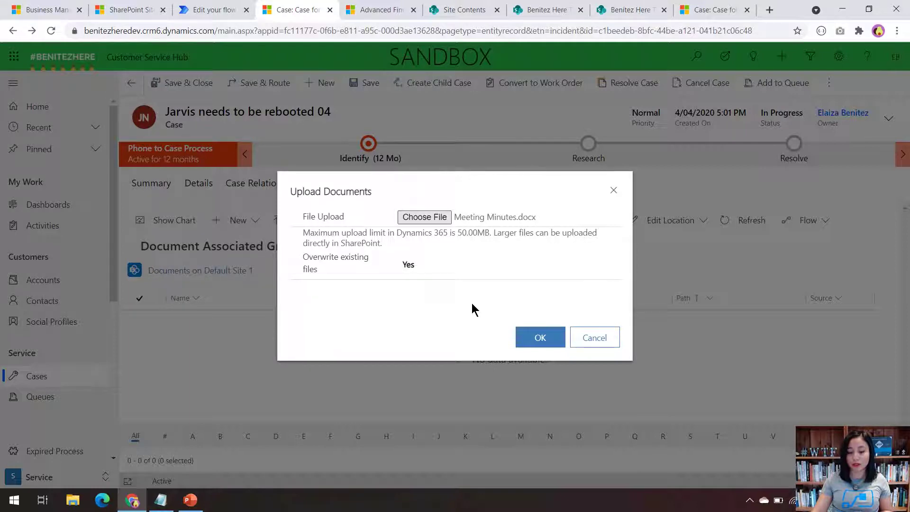
Refresh Document Locations to check the case's new location, then confirm the Meeting Minutes.docx upload
click(374, 9)
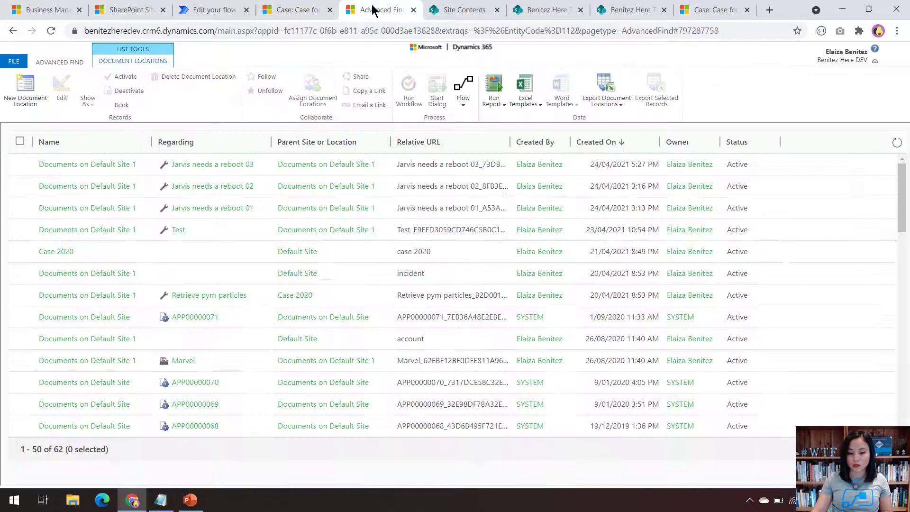
click(897, 142)
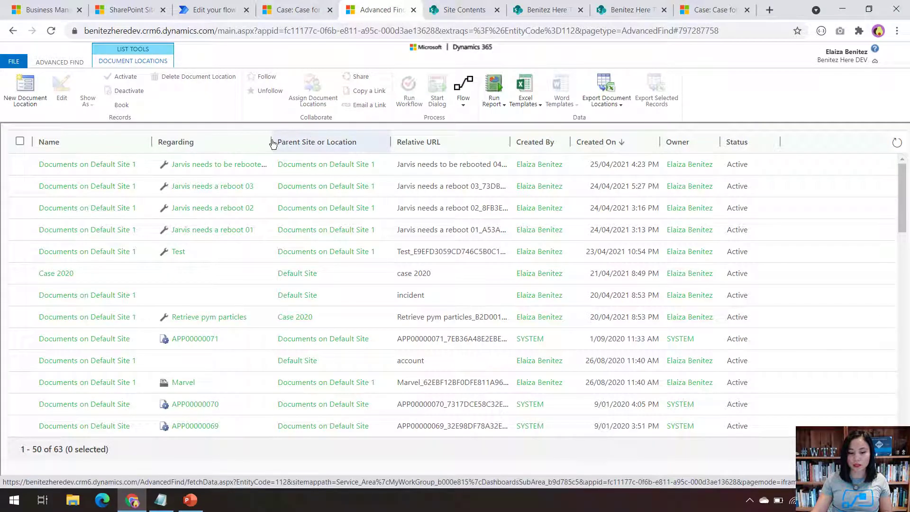
drag(272, 142, 320, 142)
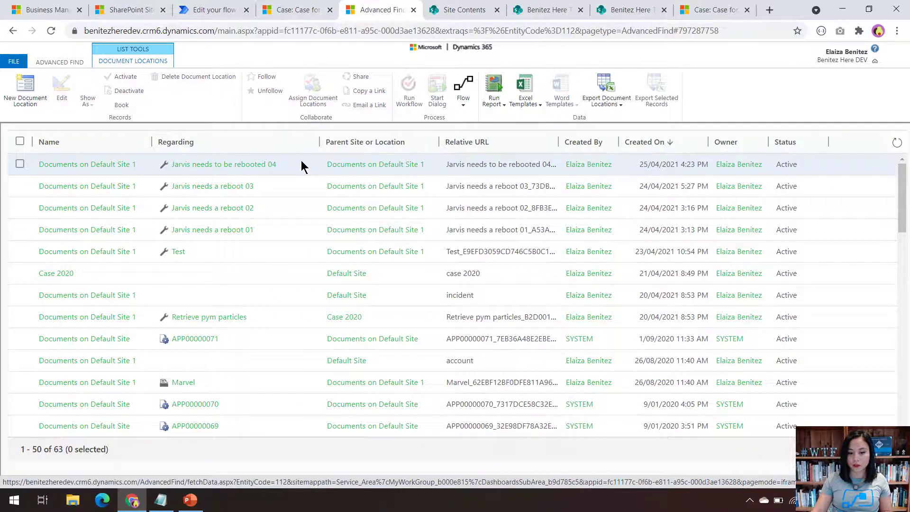
click(310, 12)
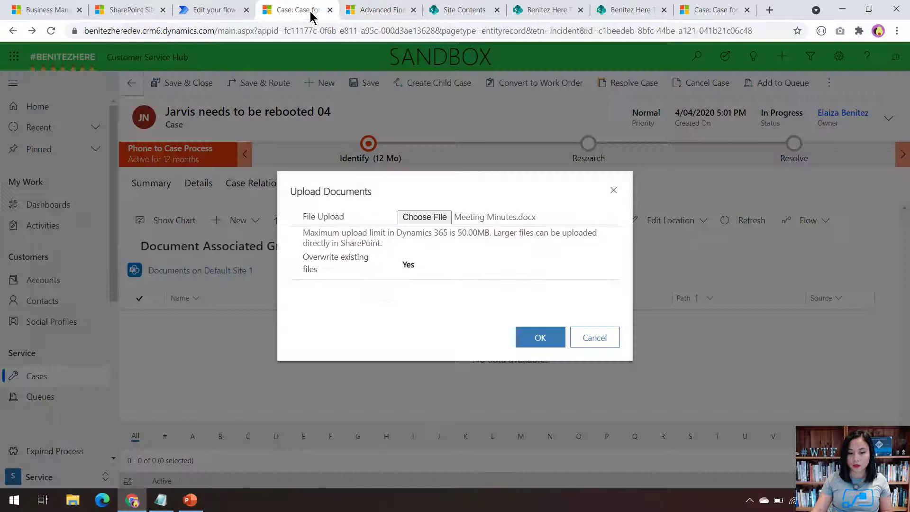
click(540, 338)
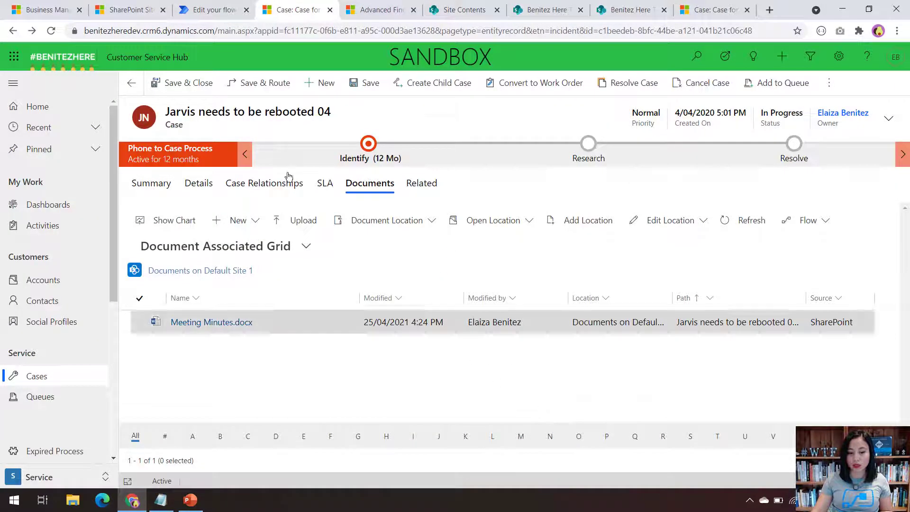
Refresh the flow's run history to show the 04:24 PM run, then open Accounts in Customer Service Hub
click(214, 17)
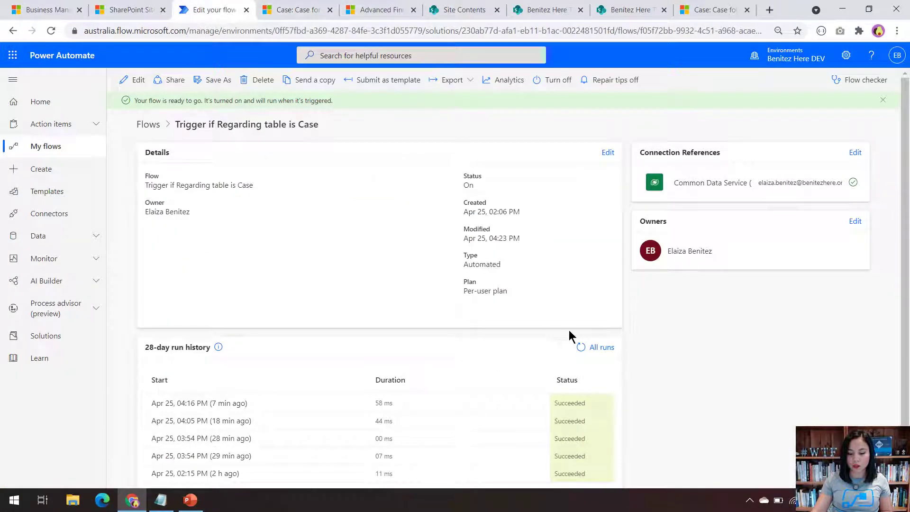
click(582, 347)
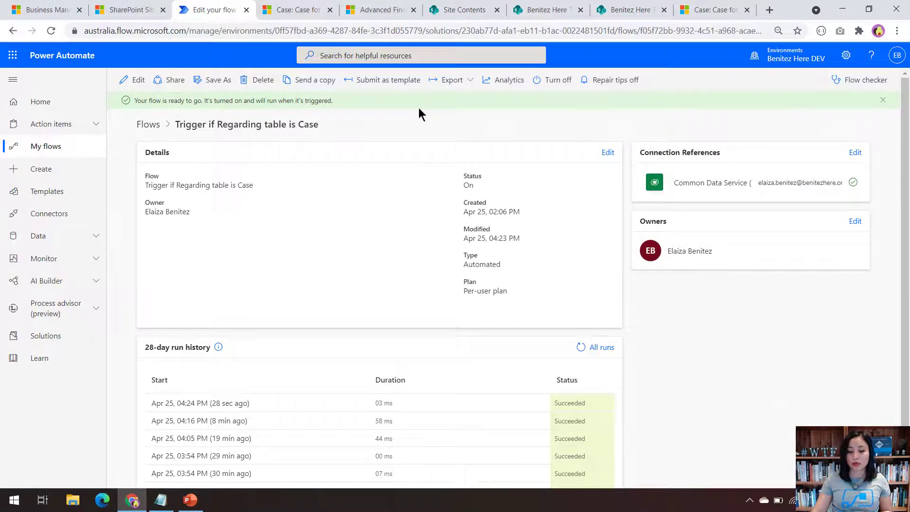
click(284, 16)
click(43, 280)
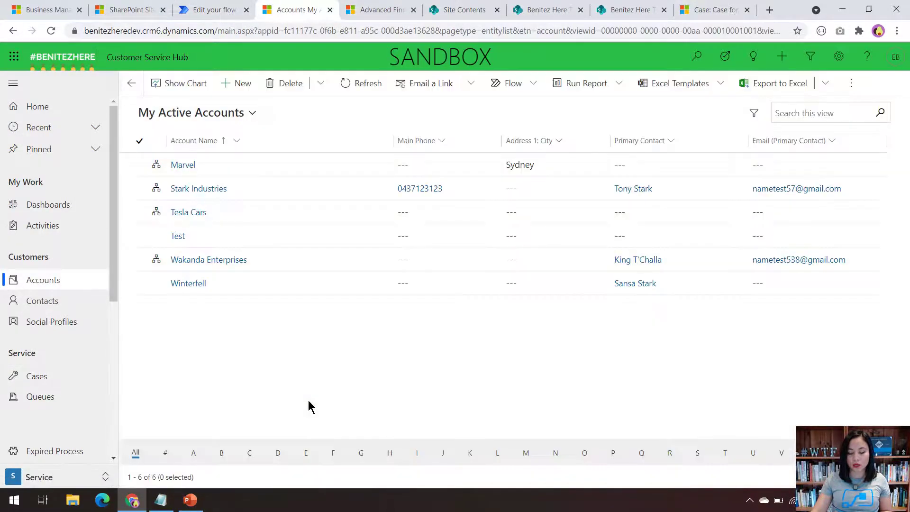
Upload Meeting Minutes.docx to the Tesla Cars account's documents and return to the flow's details page
click(199, 211)
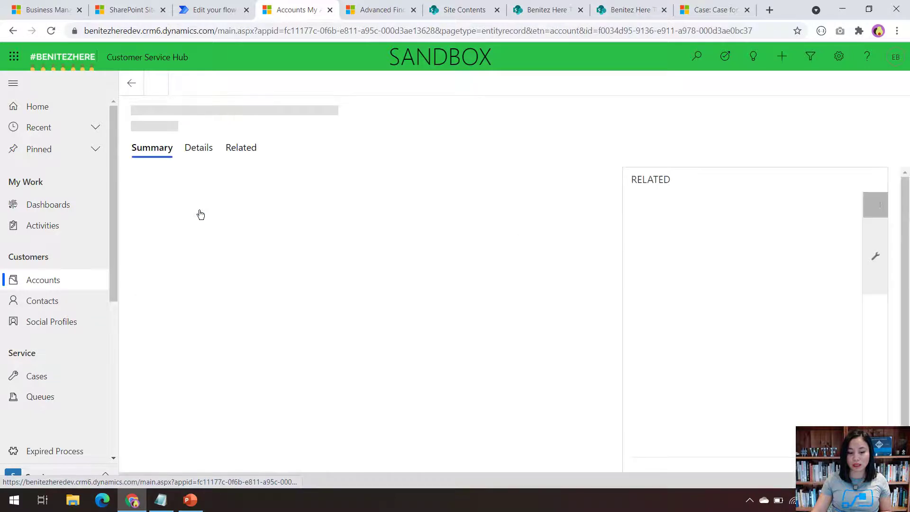
click(251, 150)
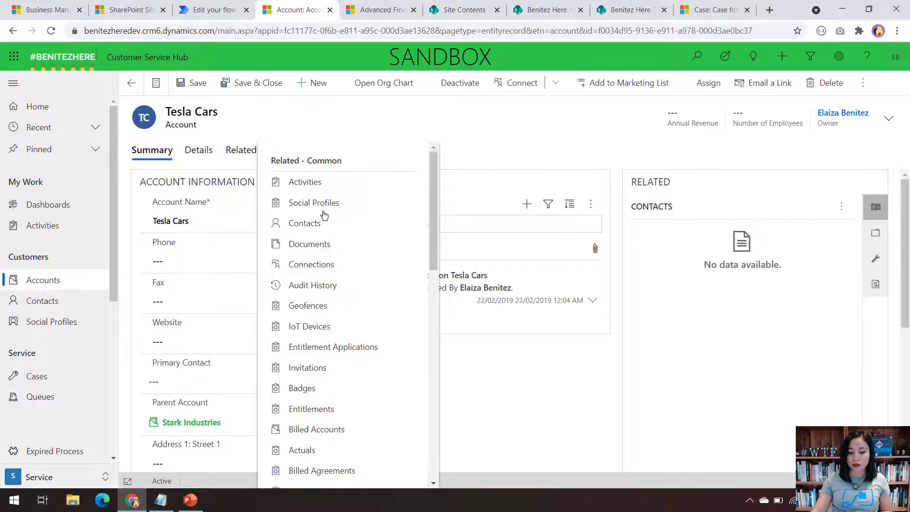
click(310, 244)
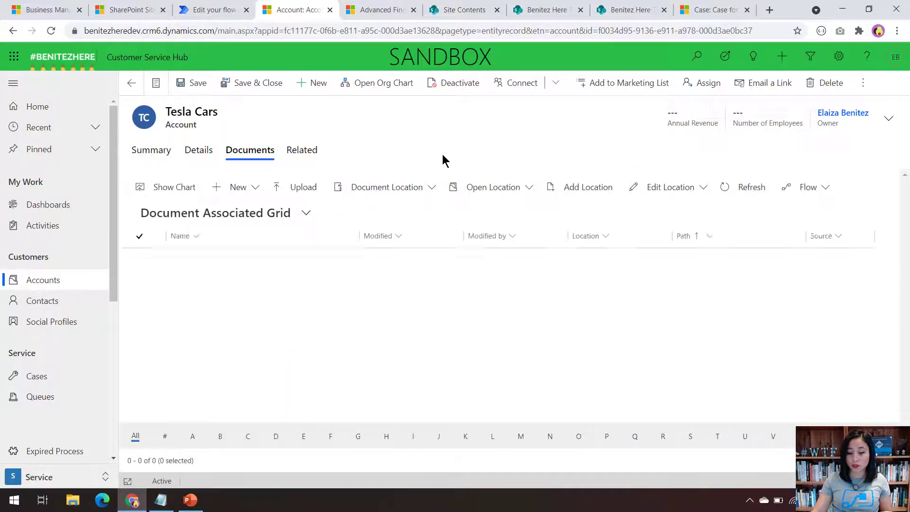
click(290, 192)
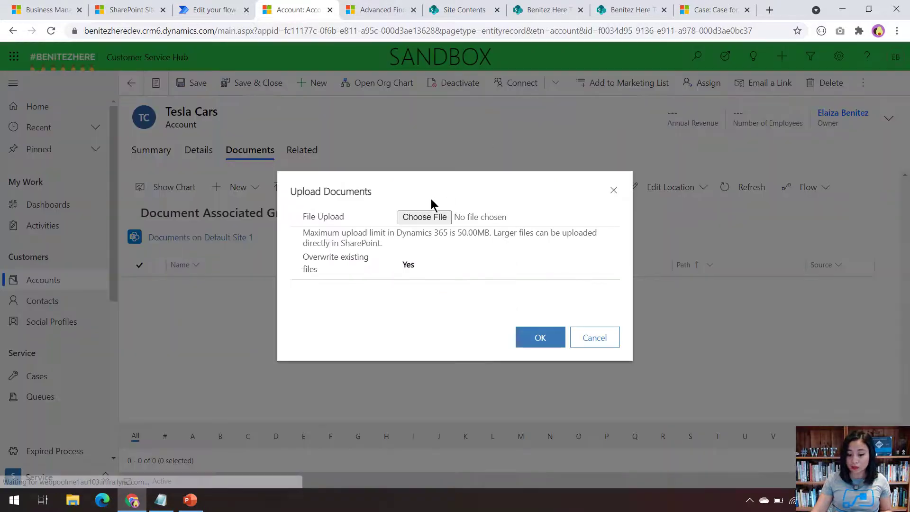
click(424, 217)
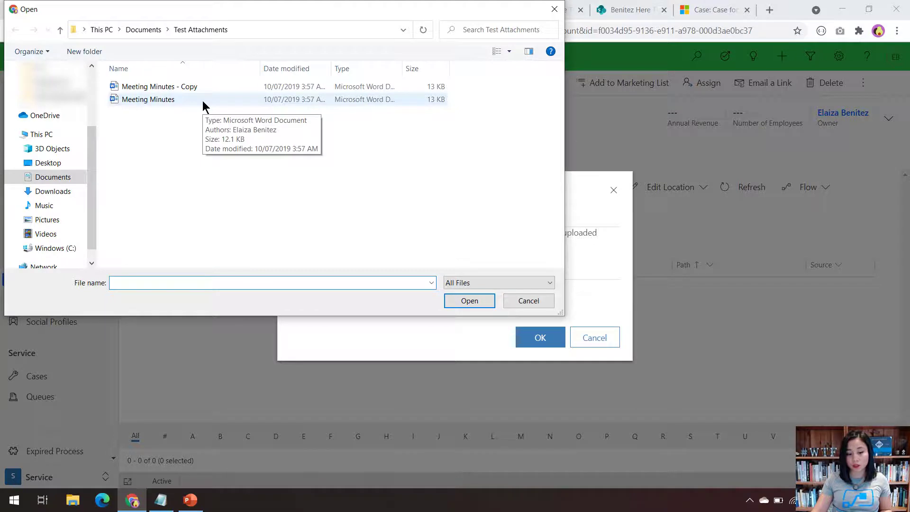
click(204, 102)
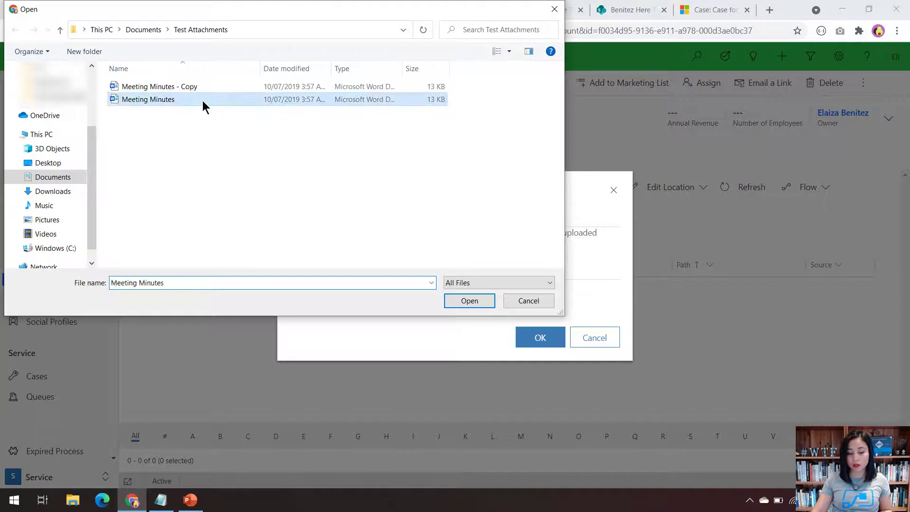
click(462, 300)
click(539, 336)
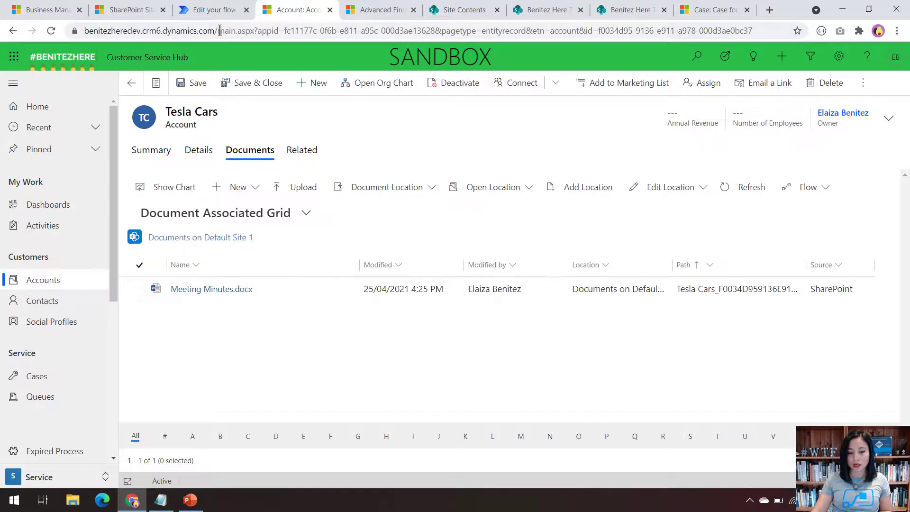
click(210, 11)
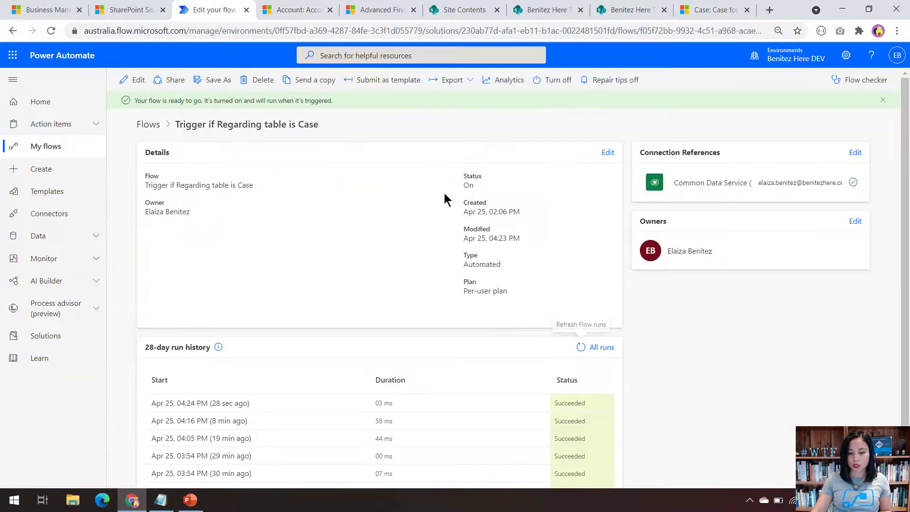
click(582, 348)
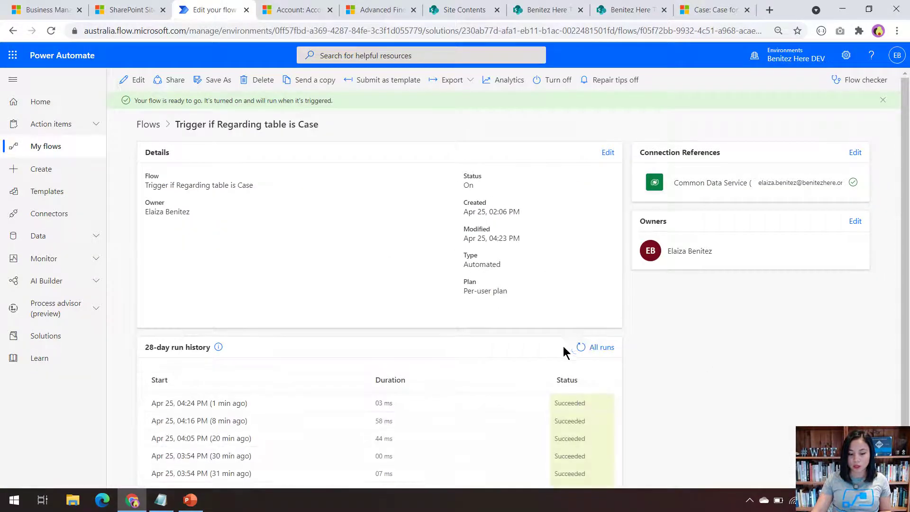
click(582, 347)
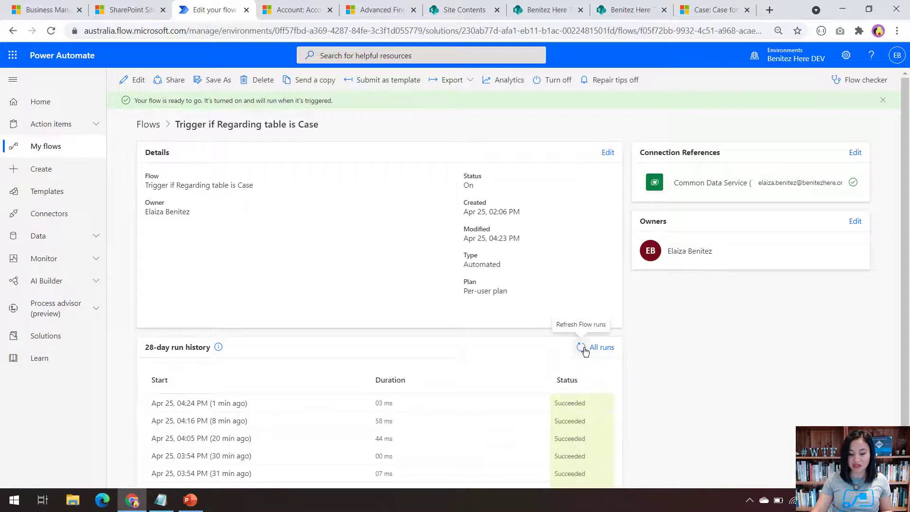
click(582, 347)
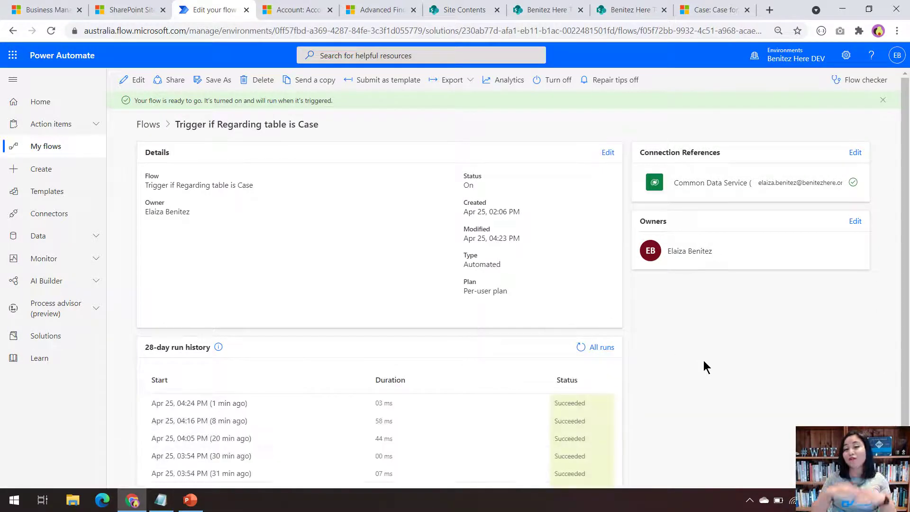